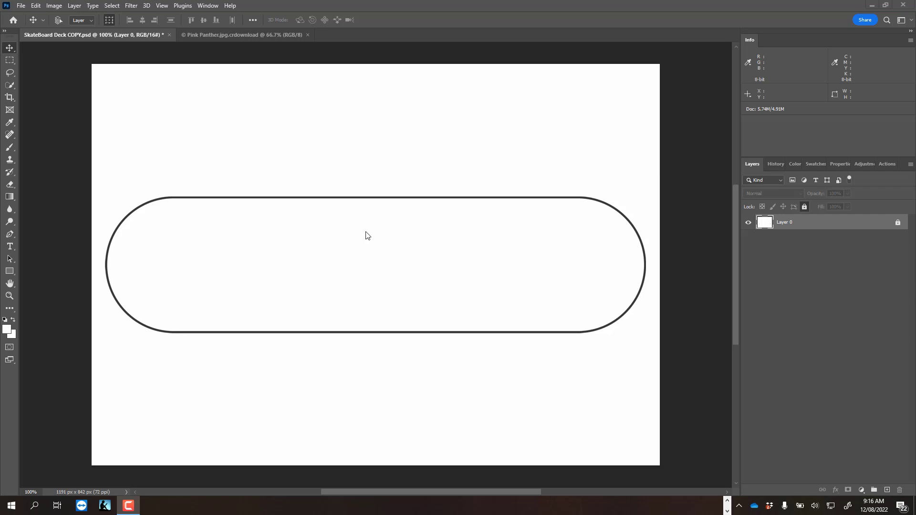
# - Quick-select the deck interior and create Group 1 with a layer mask from that selection
pyautogui.click(270, 34)
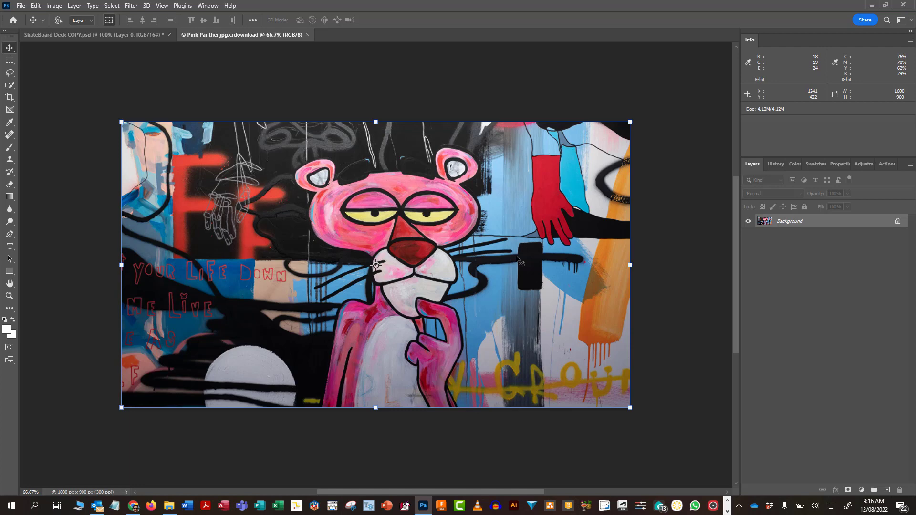
pyautogui.click(138, 35)
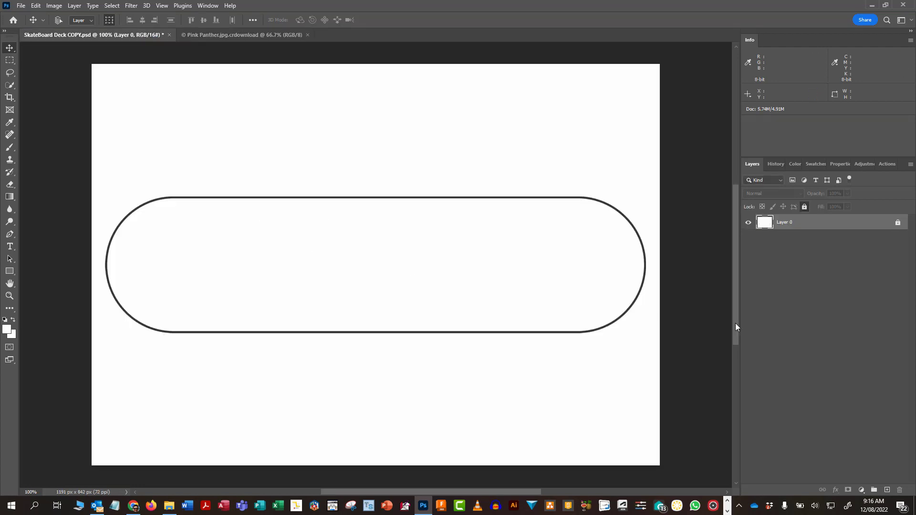
pyautogui.click(10, 85)
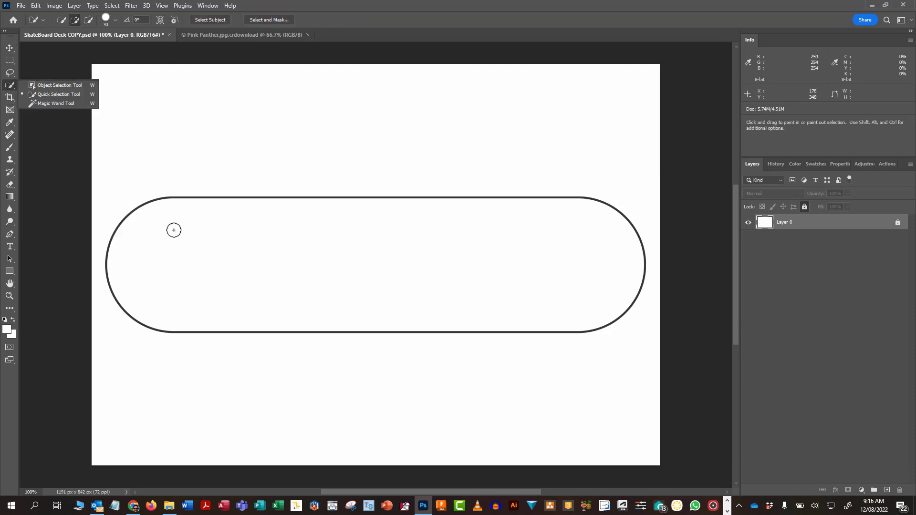
pyautogui.moveTo(230, 243)
pyautogui.mouseDown()
pyautogui.moveTo(407, 257)
pyautogui.moveTo(602, 219)
pyautogui.moveTo(563, 205)
pyautogui.moveTo(244, 195)
pyautogui.moveTo(164, 212)
pyautogui.moveTo(164, 274)
pyautogui.moveTo(342, 310)
pyautogui.moveTo(553, 282)
pyautogui.mouseUp()
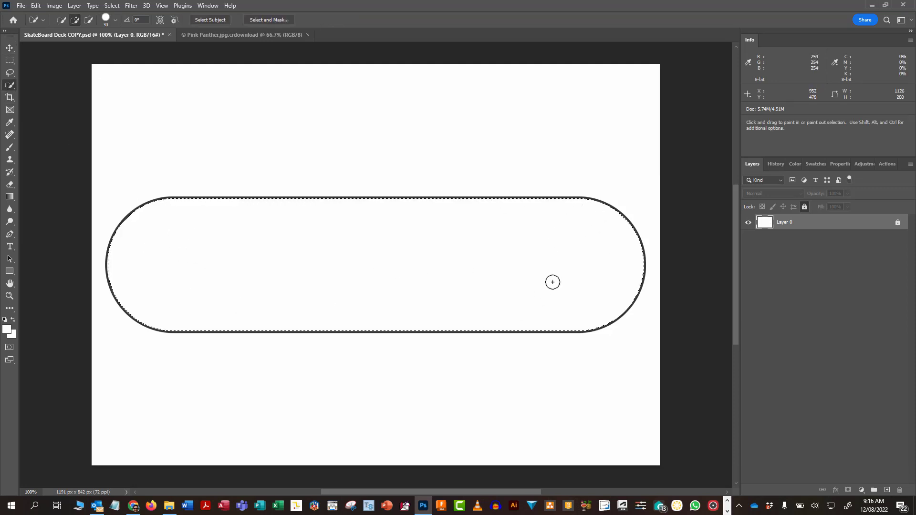
pyautogui.click(875, 491)
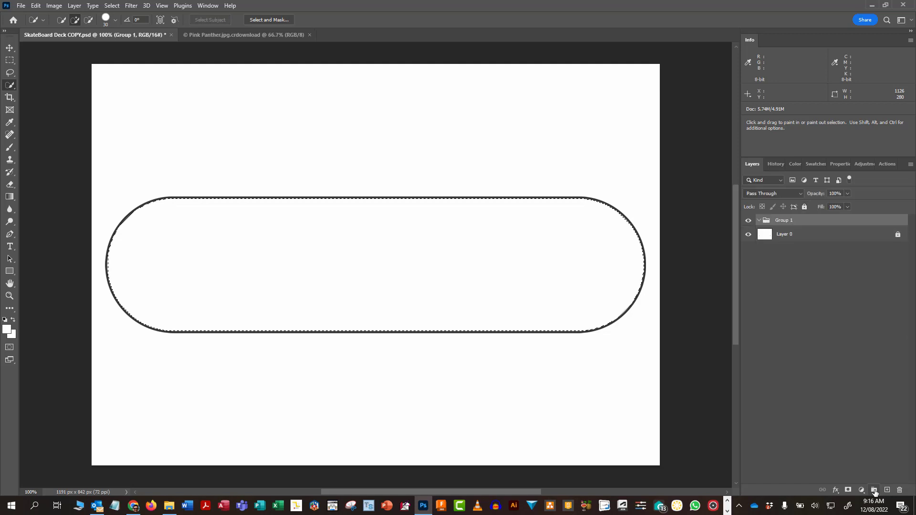
pyautogui.click(848, 490)
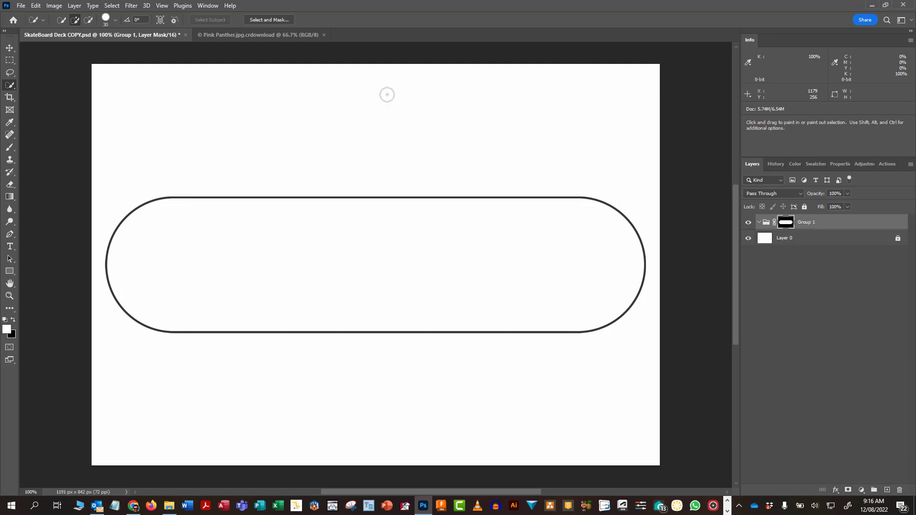
# - Copy the Pink Panther artwork and paste it into the deck's masked Group 1 as Layer 1
pyautogui.click(258, 33)
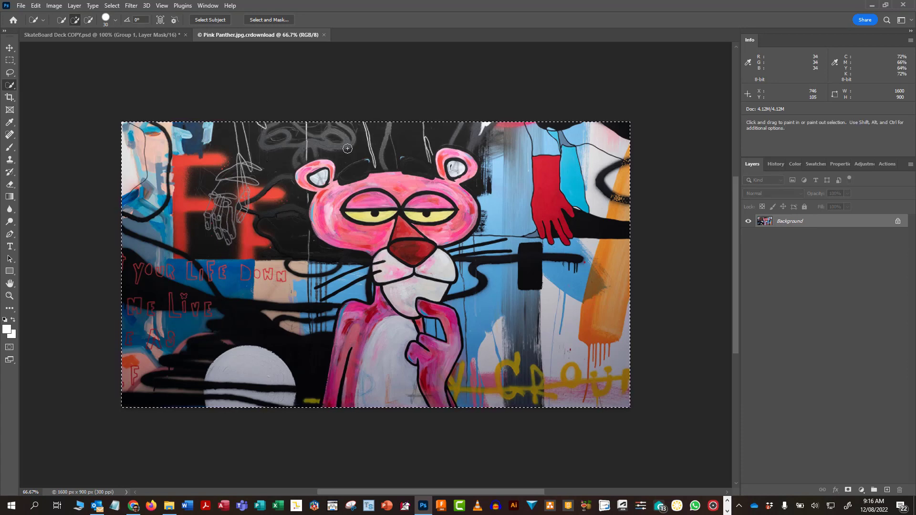
pyautogui.click(164, 34)
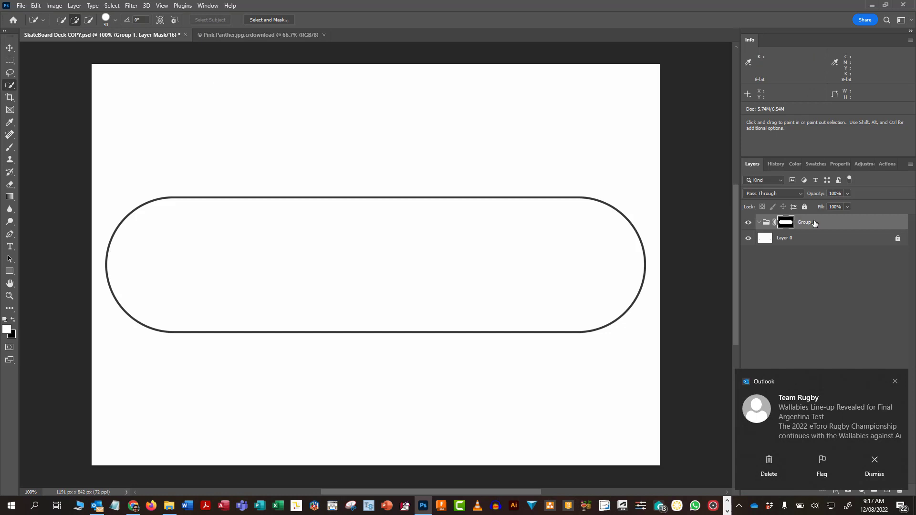
pyautogui.click(895, 382)
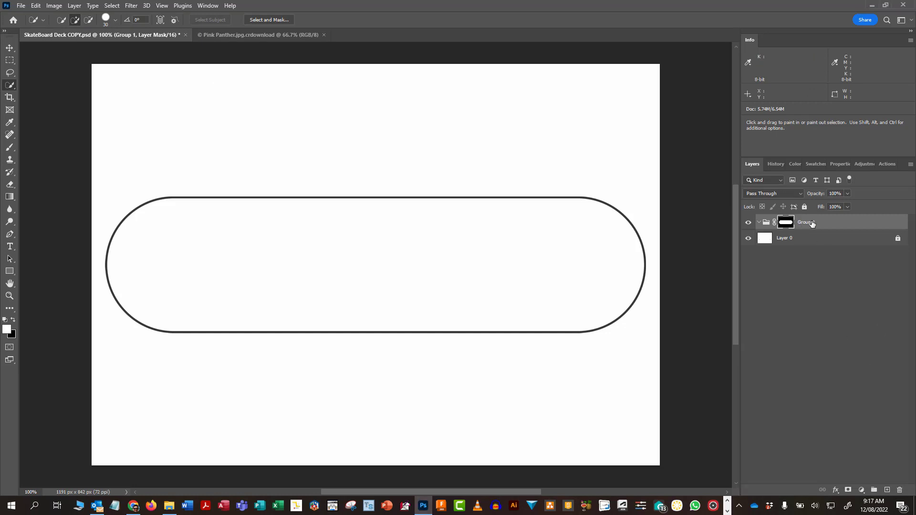
pyautogui.hotkey('ctrl', 'v')
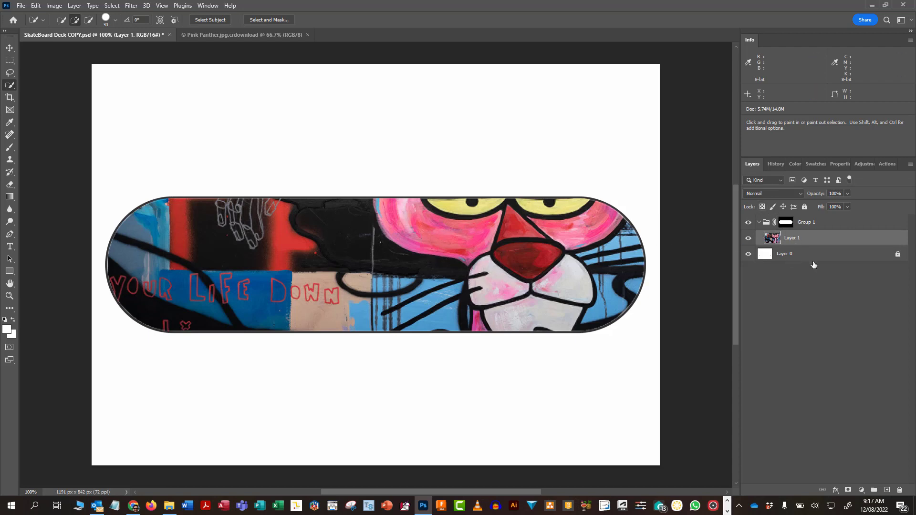
# - Rename Group 1 to 'Pink Panther' in the Layers panel
pyautogui.click(811, 223)
pyautogui.doubleClick(812, 223)
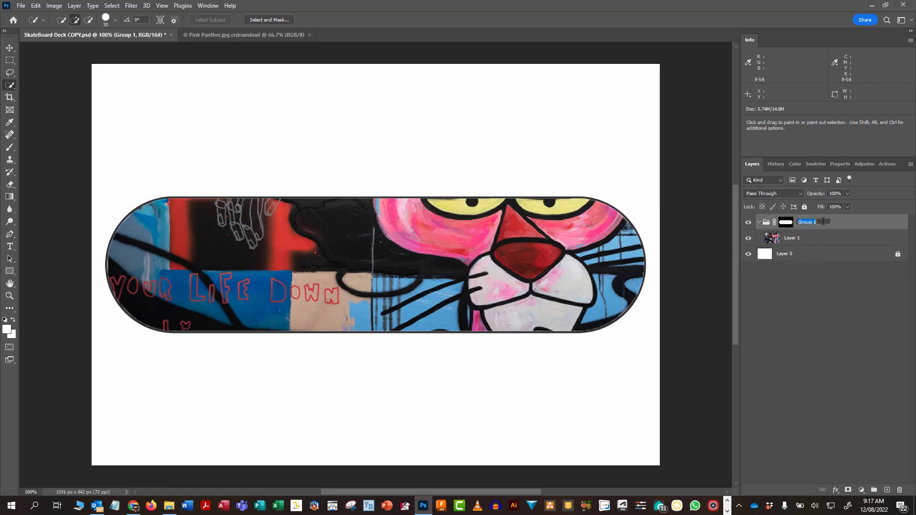
pyautogui.write('Pink Panther')
pyautogui.click(824, 284)
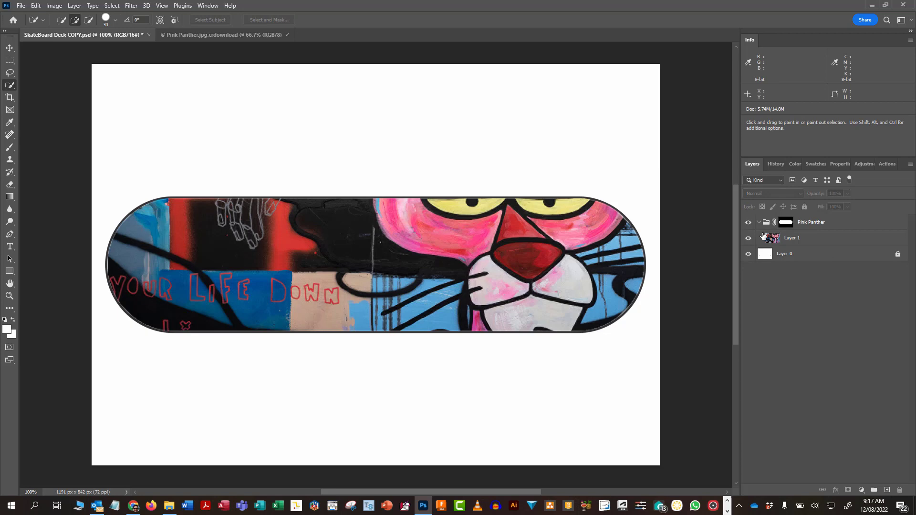
# - Toggle the Pink Panther group's visibility and dismiss the Move tool's no-layer-selected error
pyautogui.click(747, 223)
pyautogui.click(748, 223)
pyautogui.click(10, 47)
pyautogui.click(416, 241)
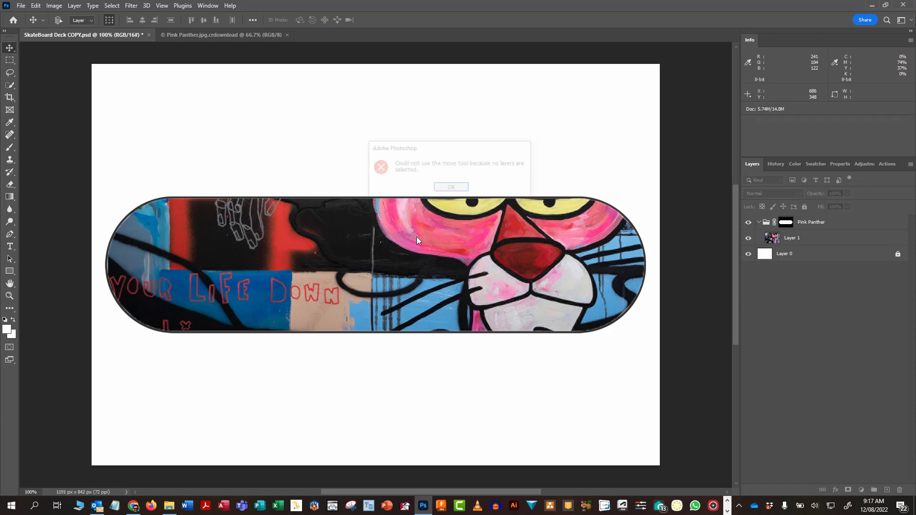
pyautogui.click(451, 188)
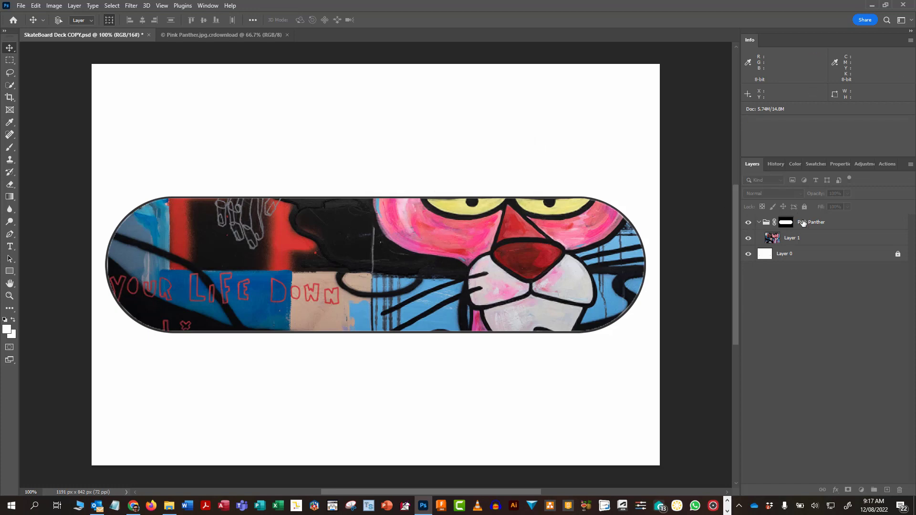
# - Move the Pink Panther layer down, scale it up from a corner, and nudge it to centre the face
pyautogui.click(802, 223)
pyautogui.moveTo(427, 231)
pyautogui.mouseDown()
pyautogui.moveTo(424, 248)
pyautogui.moveTo(422, 231)
pyautogui.mouseUp()
pyautogui.click(796, 238)
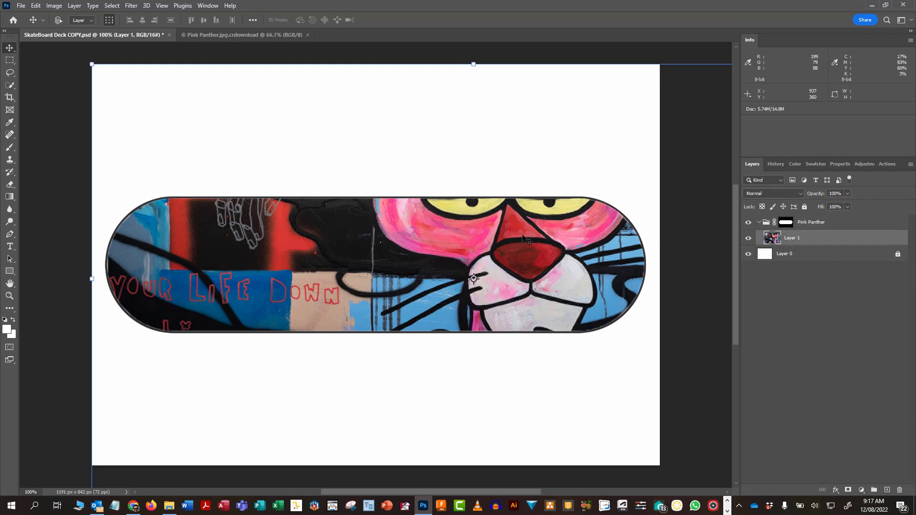
pyautogui.moveTo(523, 236); pyautogui.dragTo(492, 244)
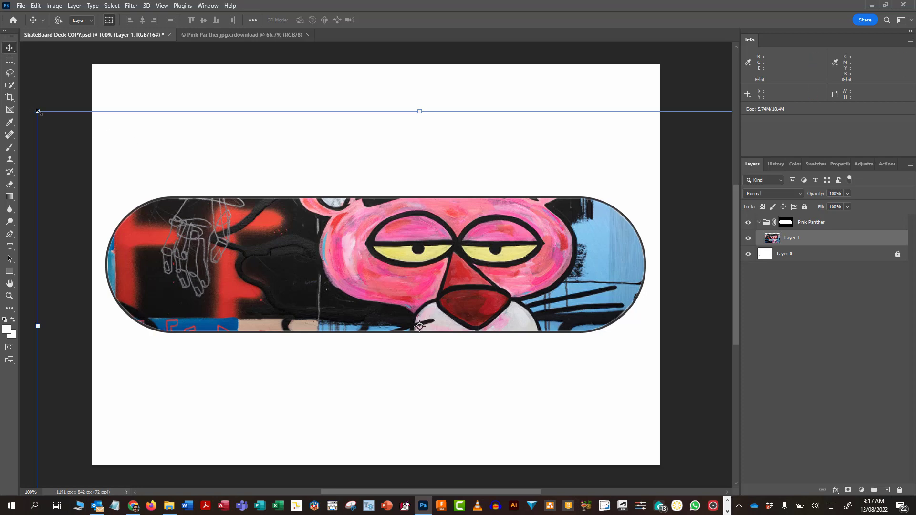
pyautogui.moveTo(37, 112); pyautogui.dragTo(71, 154)
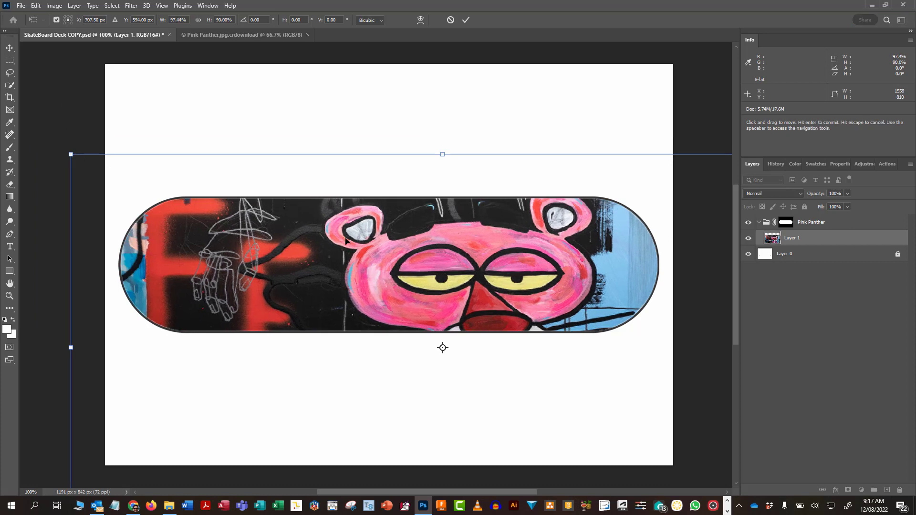
pyautogui.moveTo(374, 267); pyautogui.dragTo(375, 257)
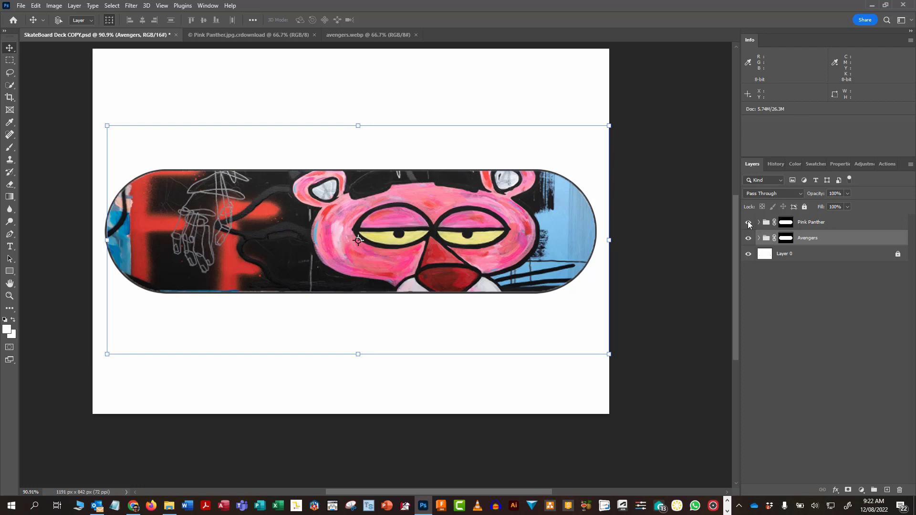
# - Hide Pink Panther, then select the Avengers image layer and drag it down inside the deck
pyautogui.click(748, 223)
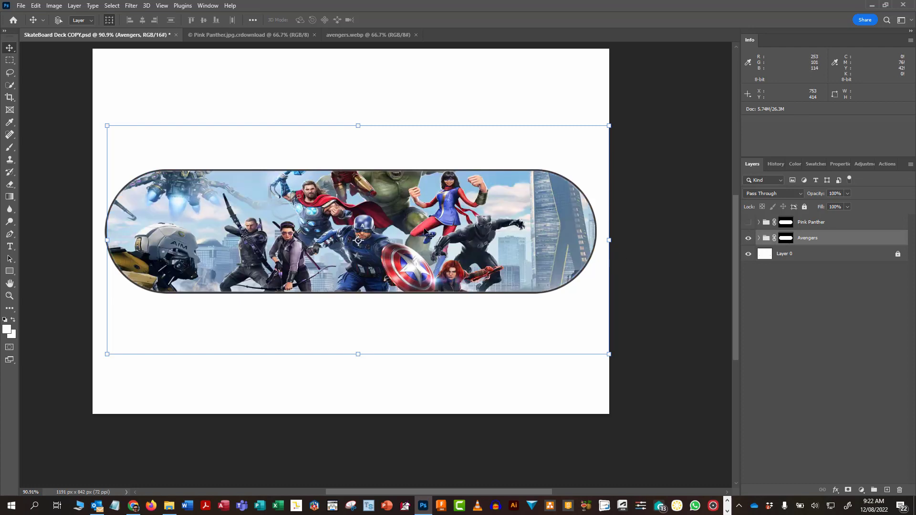
pyautogui.moveTo(426, 234)
pyautogui.mouseDown()
pyautogui.moveTo(420, 225)
pyautogui.moveTo(427, 232)
pyautogui.mouseUp()
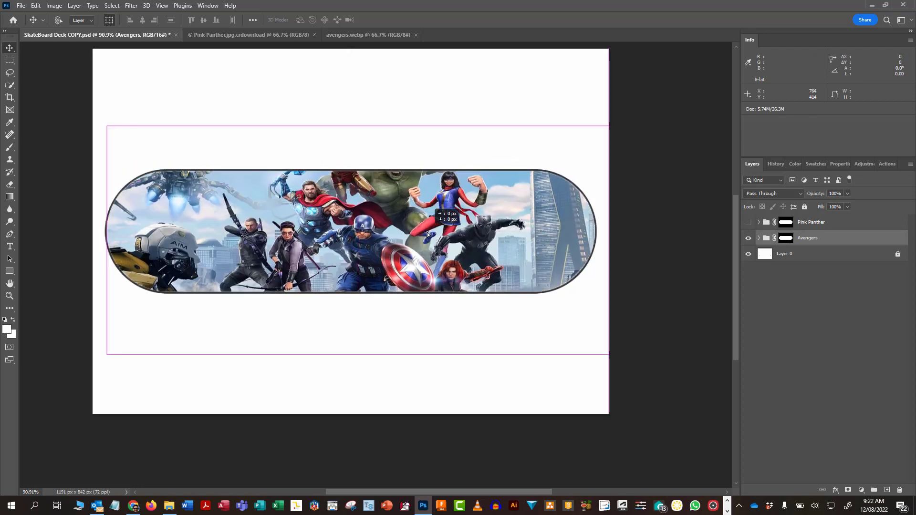
pyautogui.click(748, 238)
pyautogui.click(748, 238)
pyautogui.click(758, 238)
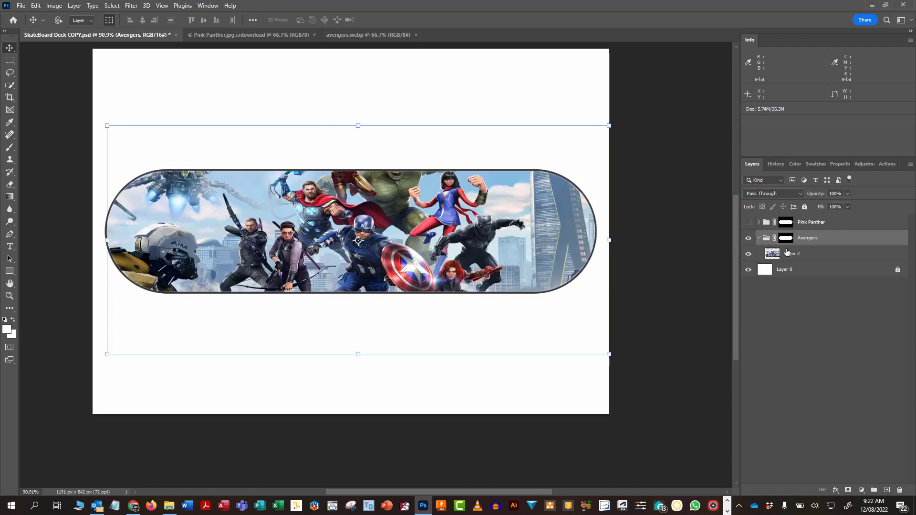
pyautogui.click(792, 254)
pyautogui.moveTo(399, 212); pyautogui.dragTo(413, 237)
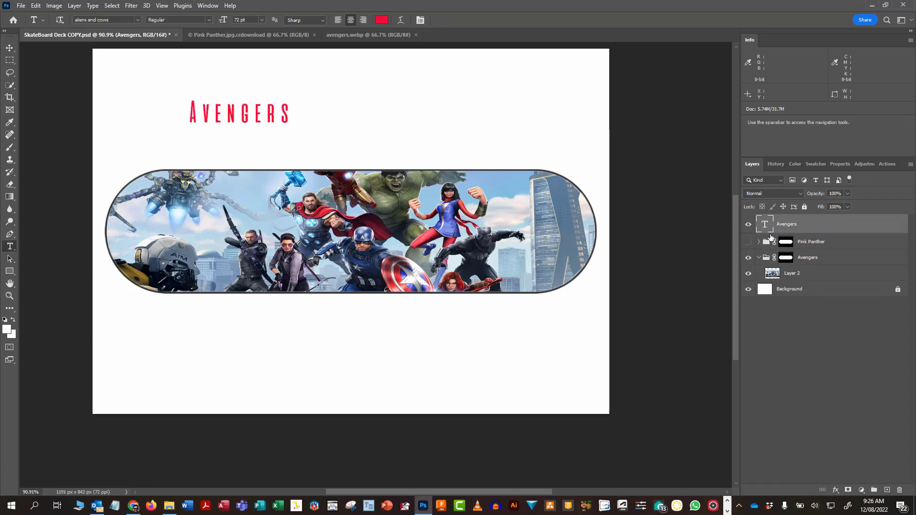
# - Move the AVENGERS text into the deck, scale and centre it with Ctrl+T, then unhide the Avengers group
pyautogui.click(748, 257)
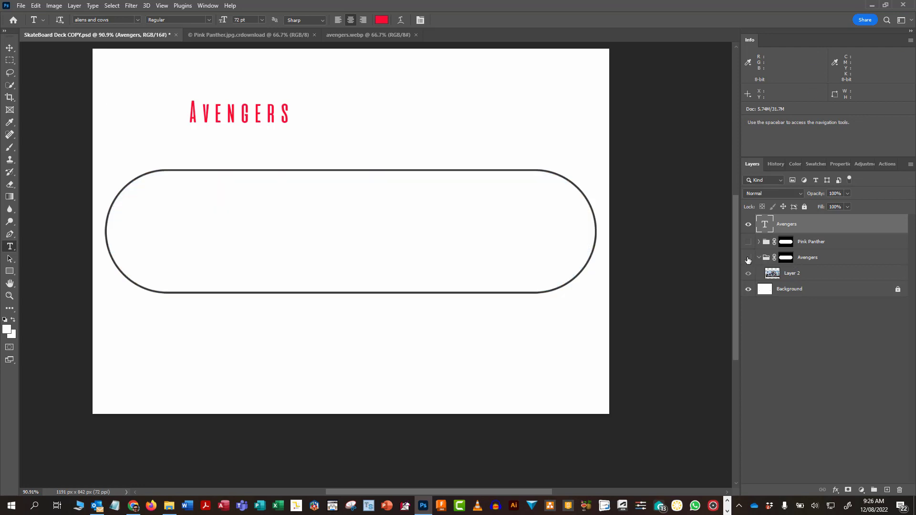
pyautogui.click(10, 49)
pyautogui.moveTo(253, 106); pyautogui.dragTo(433, 291)
pyautogui.hotkey('ctrl', 't')
pyautogui.moveTo(394, 245); pyautogui.dragTo(465, 241)
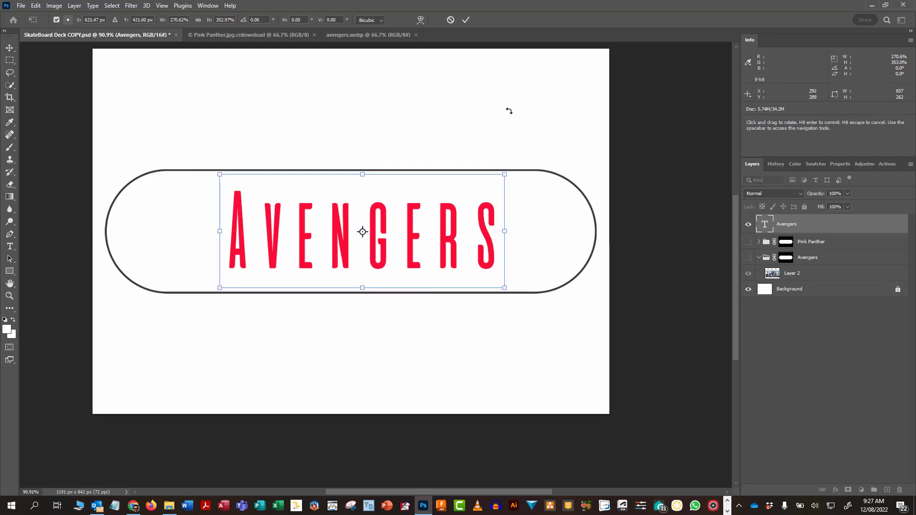
pyautogui.click(466, 20)
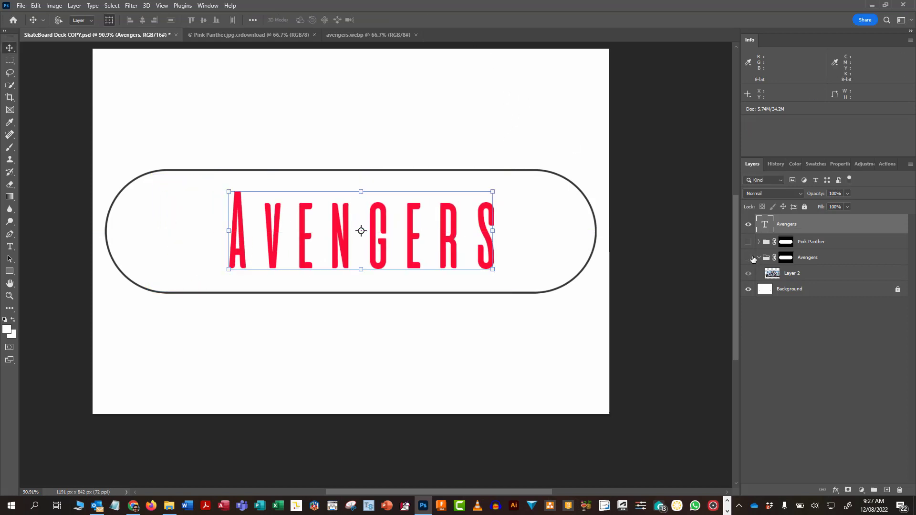
pyautogui.click(748, 257)
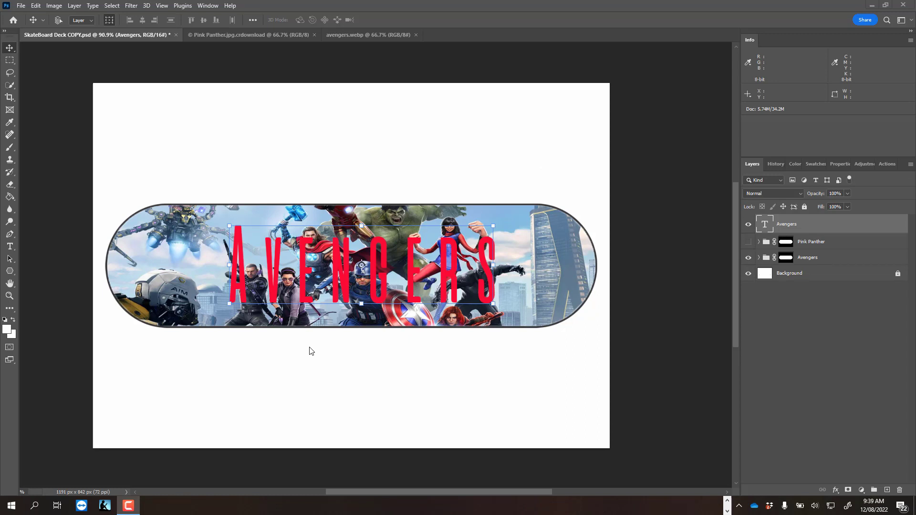
# - Add a new layer named Star
pyautogui.click(887, 491)
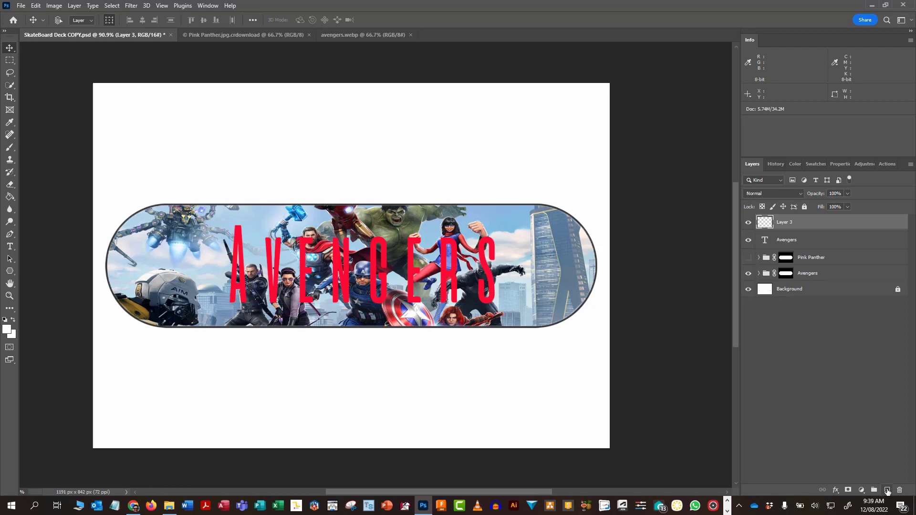
pyautogui.doubleClick(783, 223)
pyautogui.write('Star')
pyautogui.press('Return')
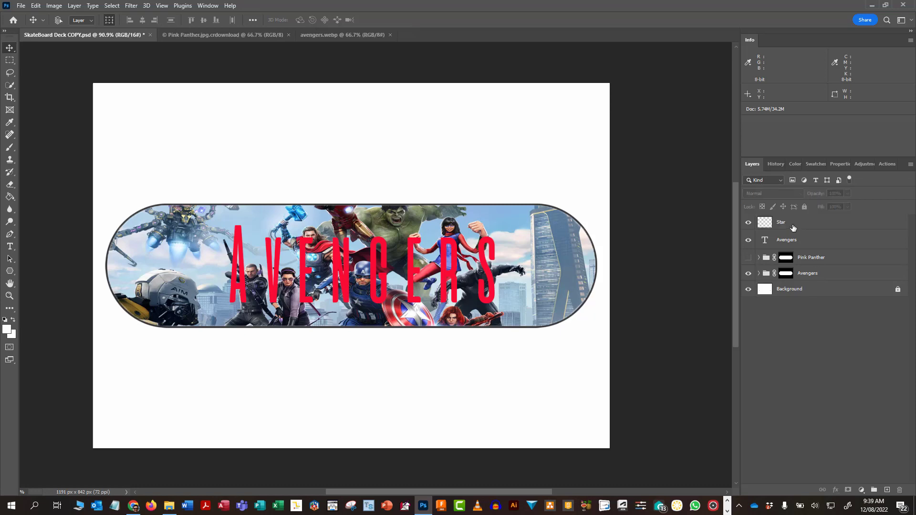
# - Choose the Polygon Tool and set its shape fill to pink
pyautogui.click(10, 272)
pyautogui.rightClick(10, 272)
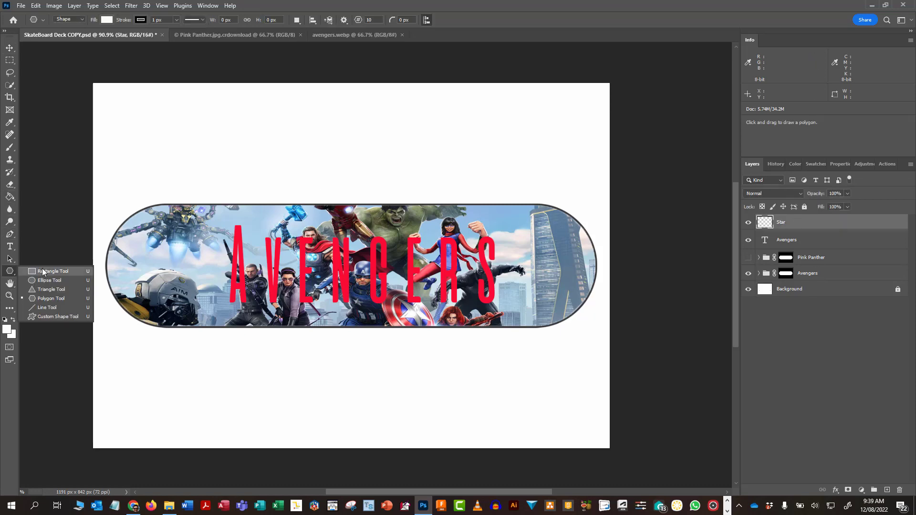
pyautogui.click(48, 300)
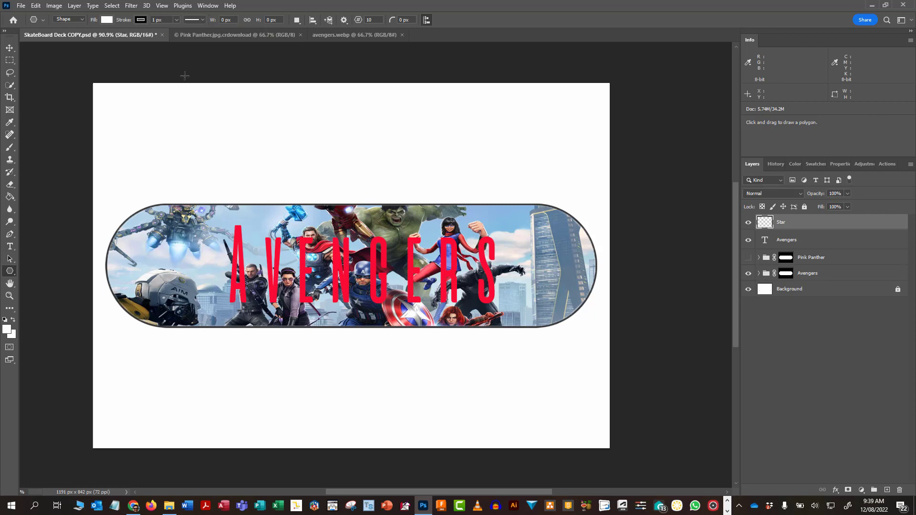
pyautogui.click(107, 19)
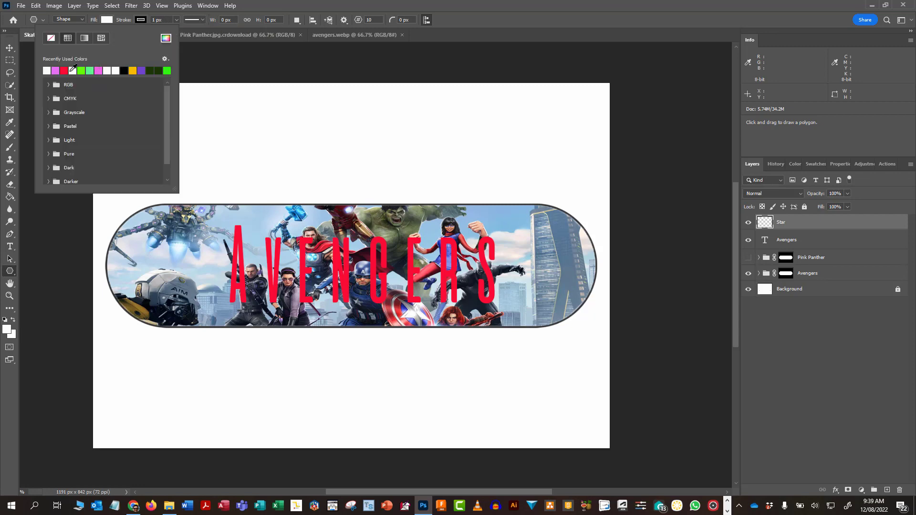
pyautogui.click(55, 71)
pyautogui.click(277, 69)
pyautogui.click(267, 123)
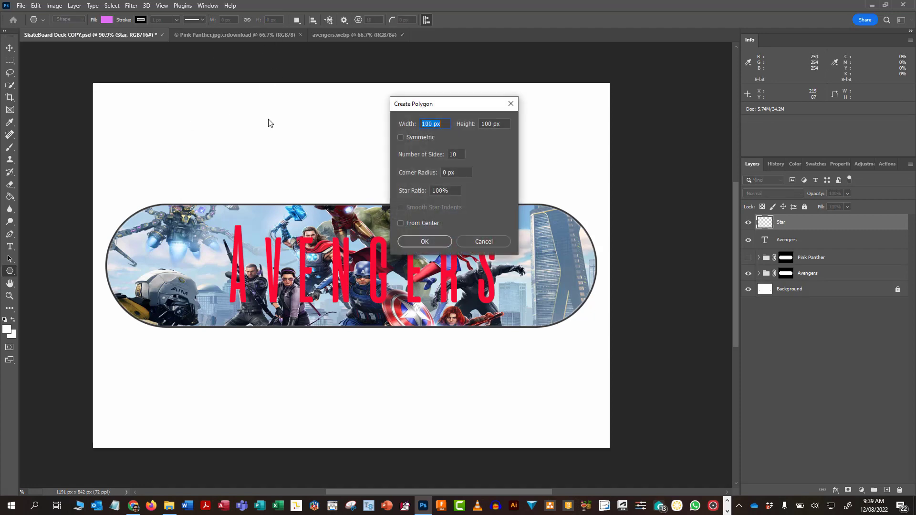
# - Draw a ten-sided polygon at the page's top left and a hexagon at top centre
pyautogui.click(512, 104)
pyautogui.moveTo(186, 113); pyautogui.dragTo(252, 173)
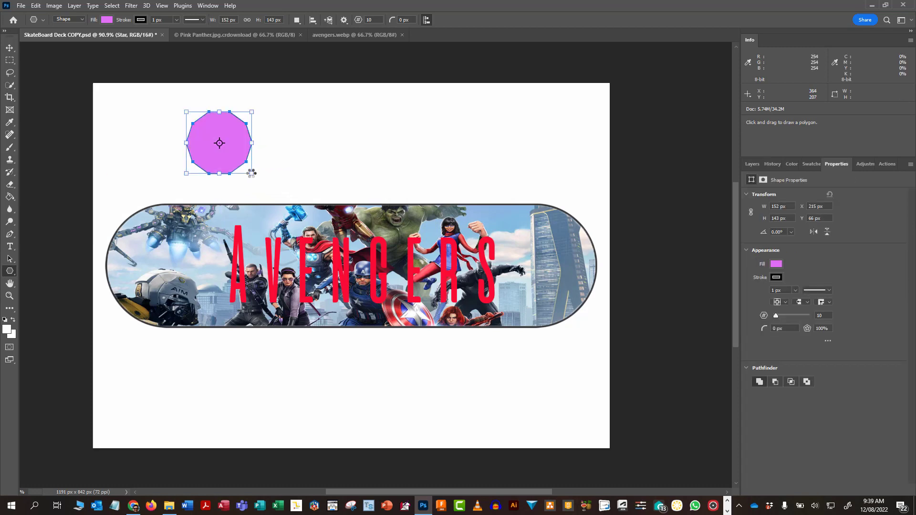
pyautogui.click(379, 18)
pyautogui.moveTo(312, 103); pyautogui.dragTo(375, 158)
# - Set the polygon Star Ratio to 50% and draw a six-pointed star at the page's top right
pyautogui.click(434, 131)
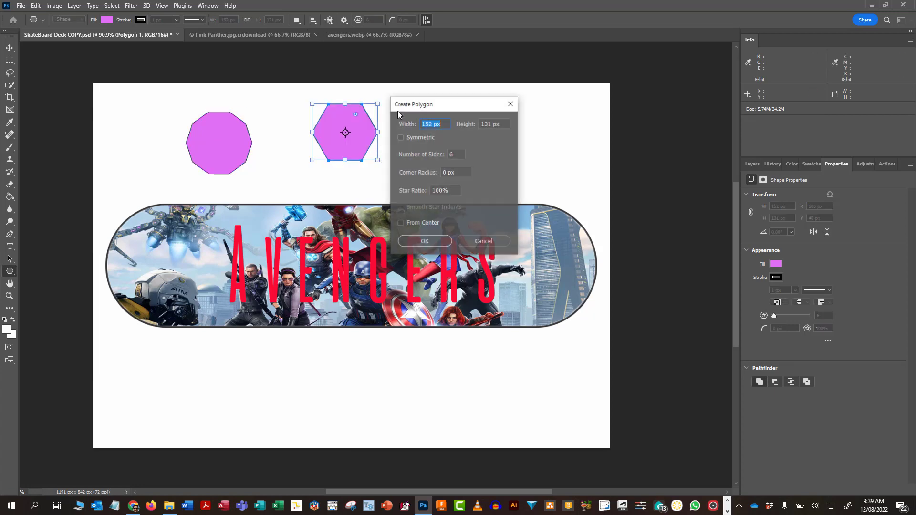
pyautogui.click(511, 104)
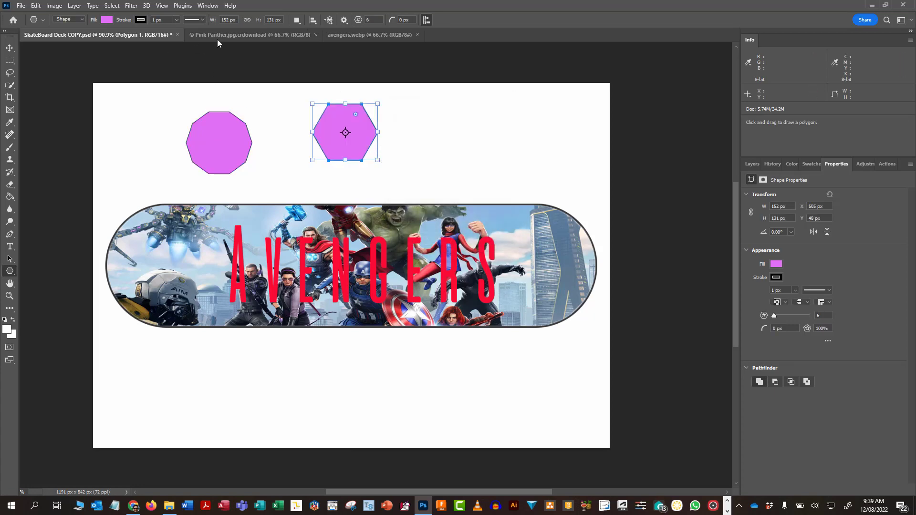
pyautogui.click(345, 19)
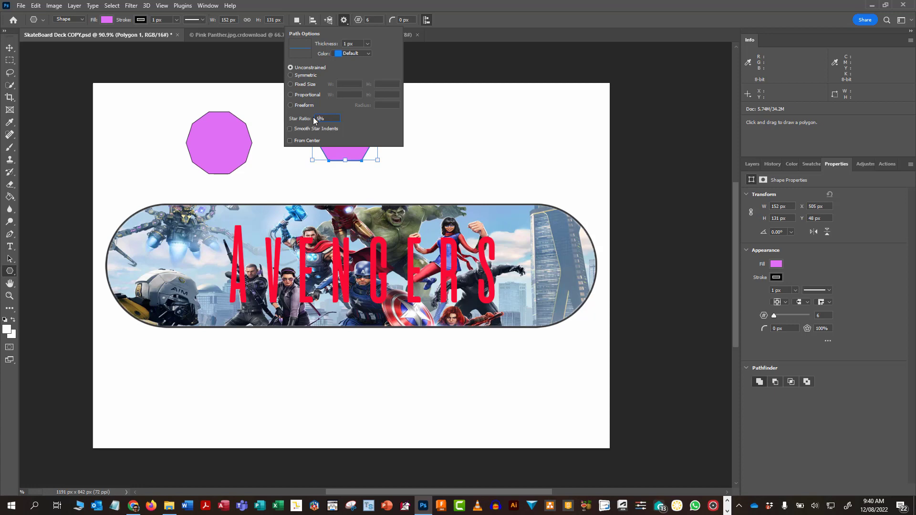
pyautogui.click(467, 119)
pyautogui.moveTo(465, 115); pyautogui.dragTo(539, 178)
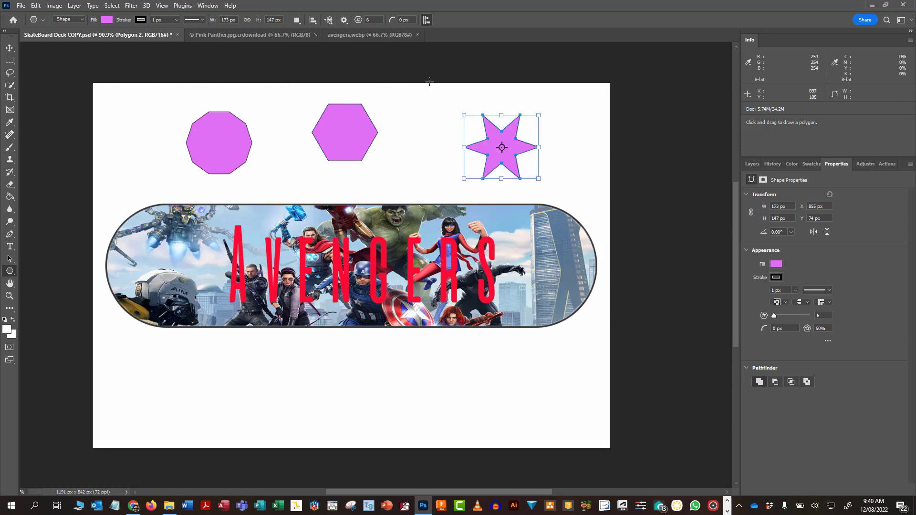
# - Move the pink star onto the deck's left end
pyautogui.click(10, 47)
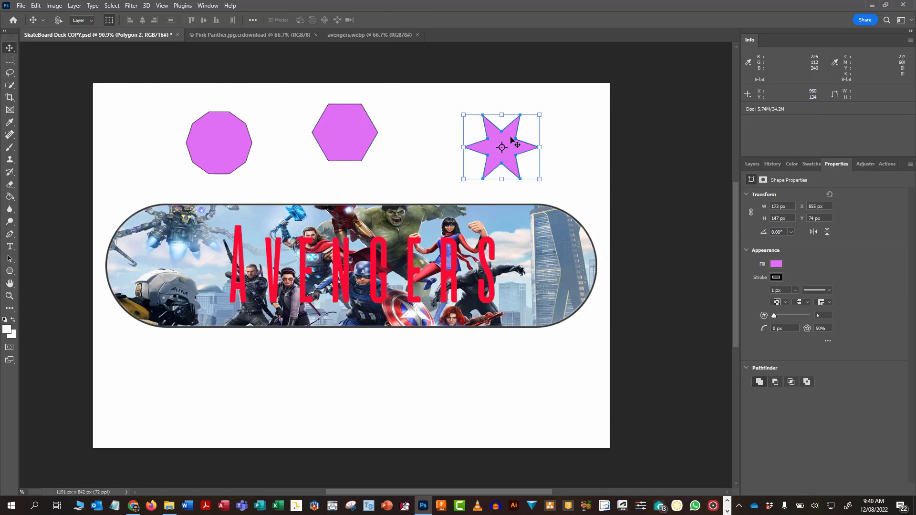
pyautogui.moveTo(507, 137); pyautogui.dragTo(180, 254)
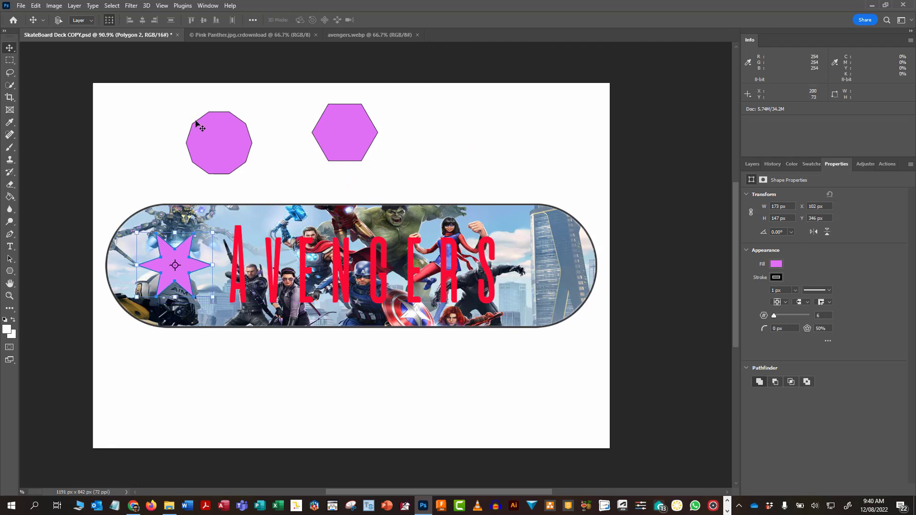
pyautogui.press('F7')
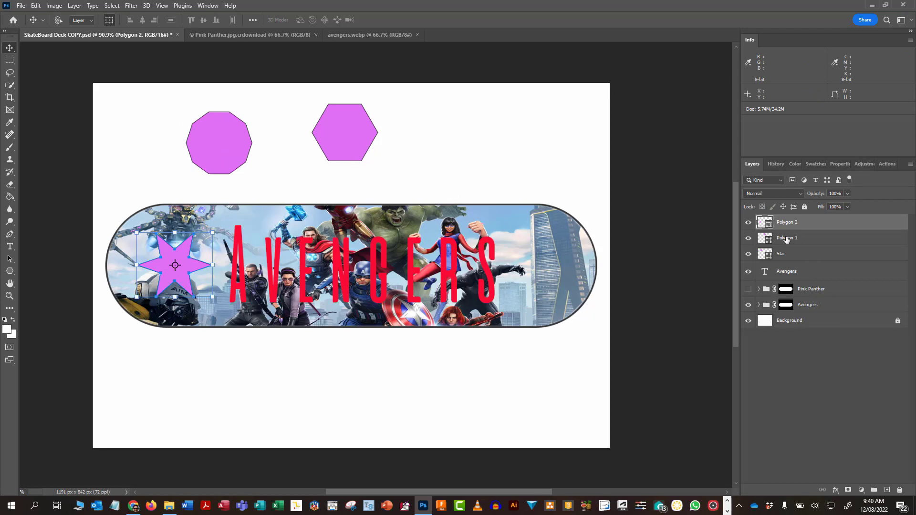
# - Delete the decagon's Star layer and the Polygon 1 hexagon, then start renaming Polygon 2
pyautogui.click(786, 239)
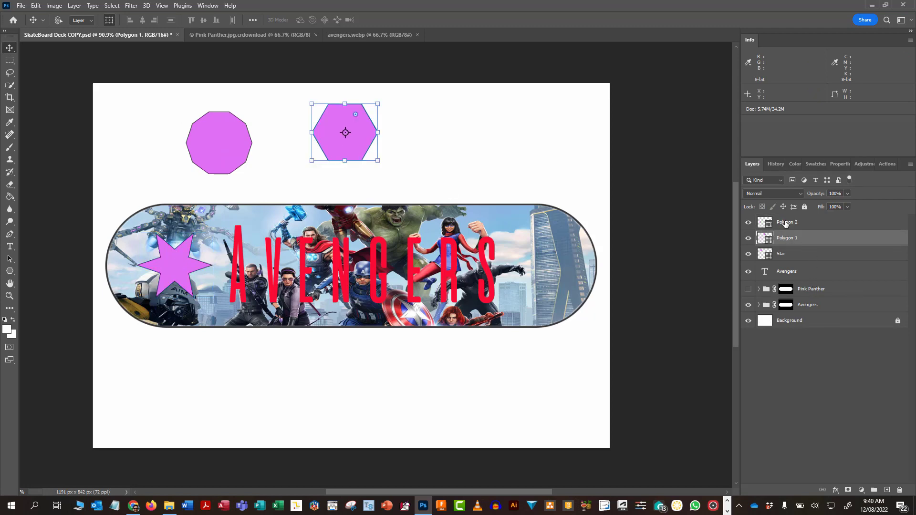
pyautogui.click(786, 224)
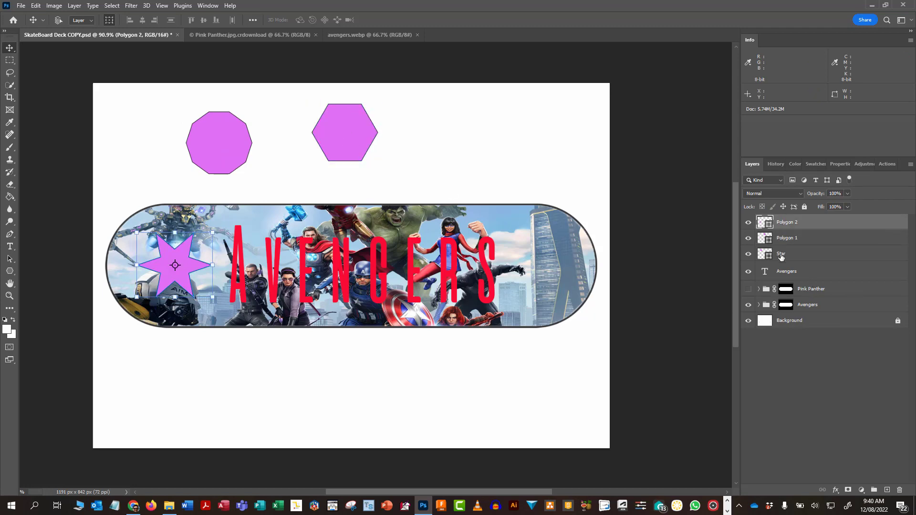
pyautogui.click(781, 256)
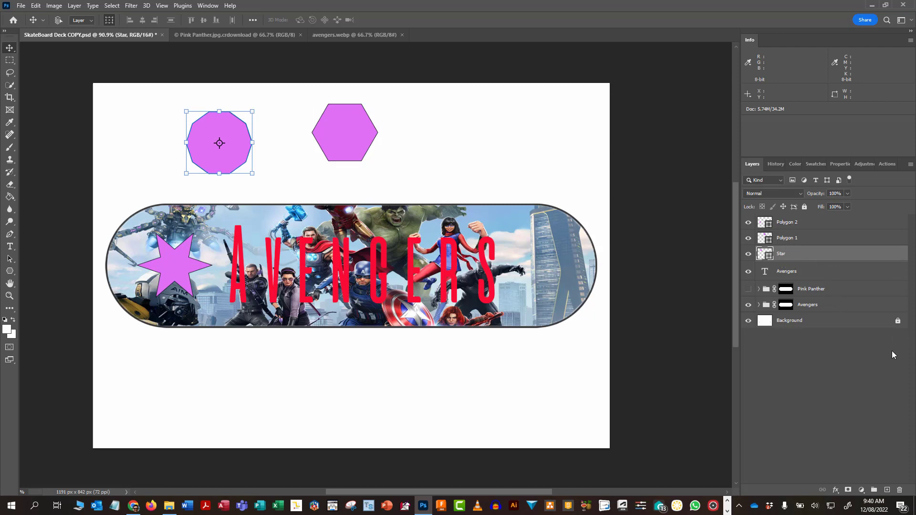
pyautogui.click(899, 490)
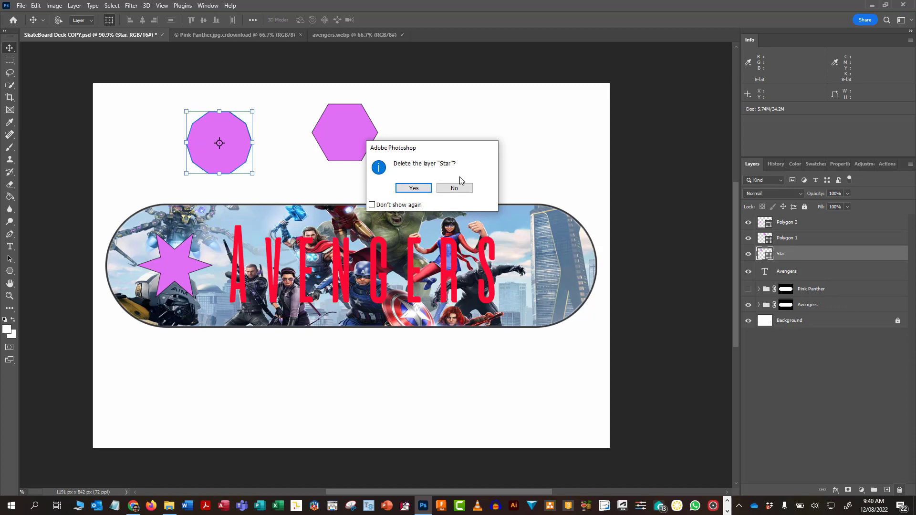
pyautogui.click(413, 188)
pyautogui.click(791, 239)
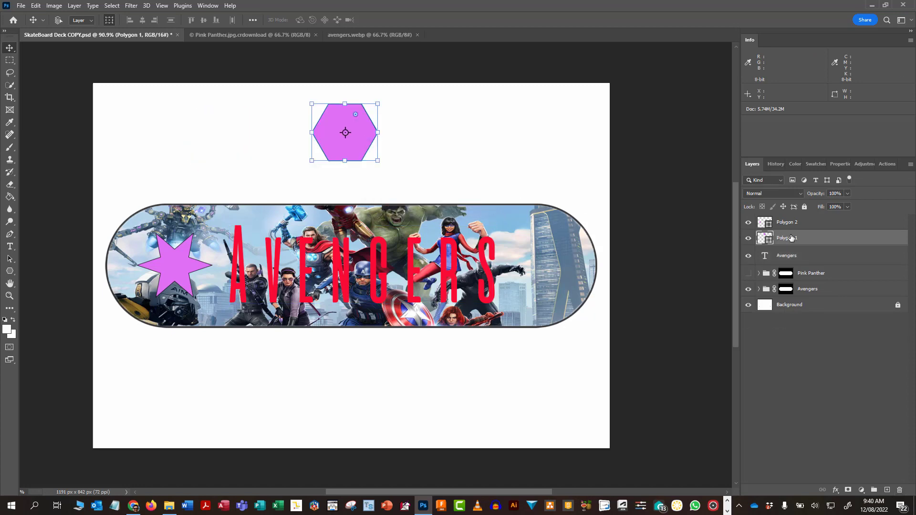
pyautogui.click(899, 490)
pyautogui.click(414, 188)
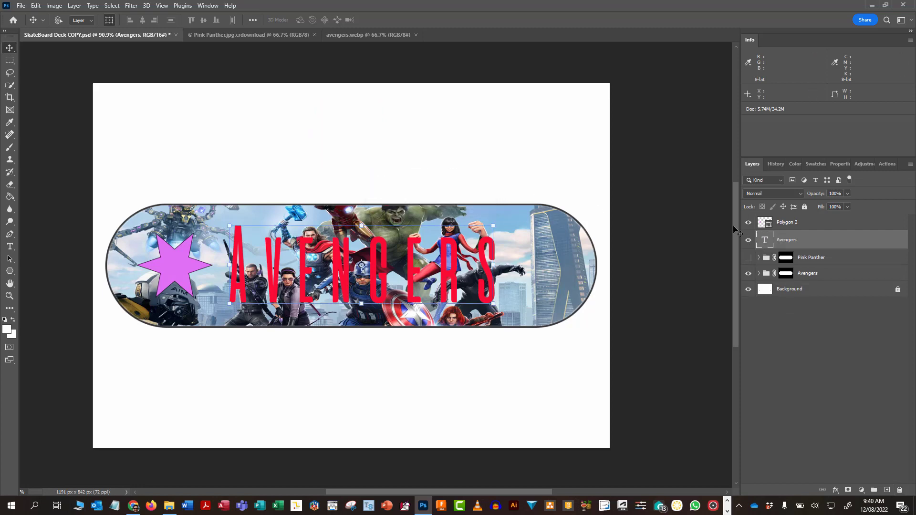
pyautogui.click(790, 223)
pyautogui.doubleClick(791, 222)
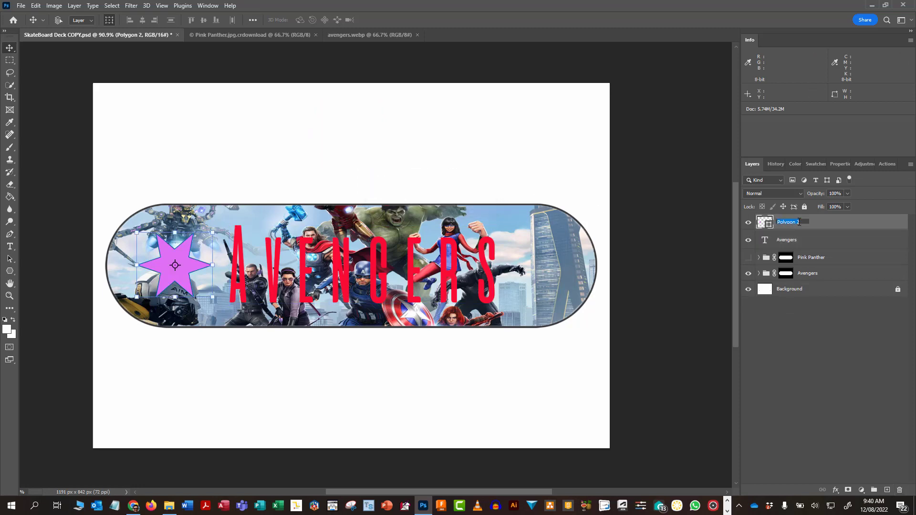
# - Name the star's layer Star and change its fill to green
pyautogui.write('Star')
pyautogui.press('Return')
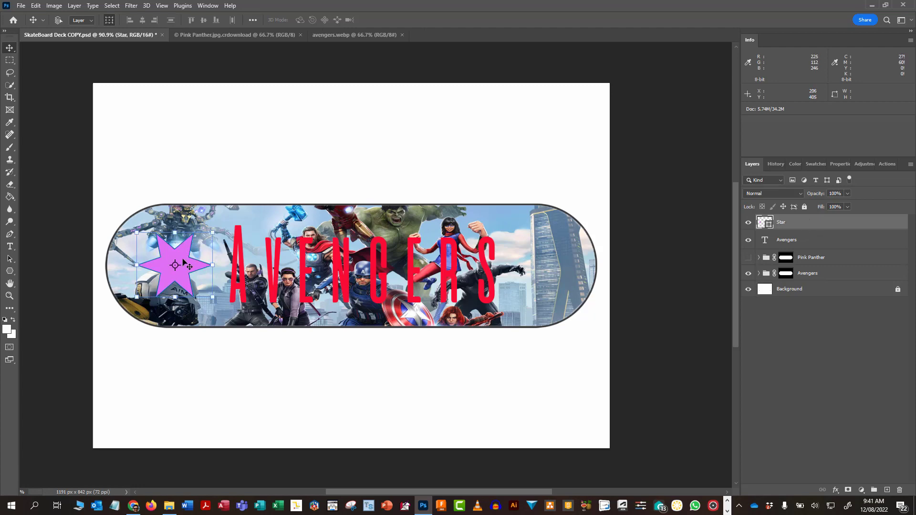
pyautogui.click(837, 164)
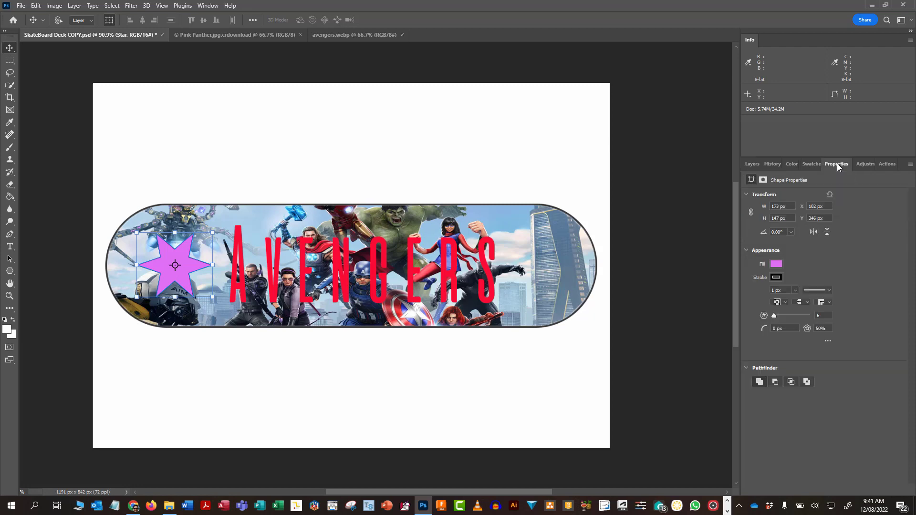
pyautogui.click(776, 265)
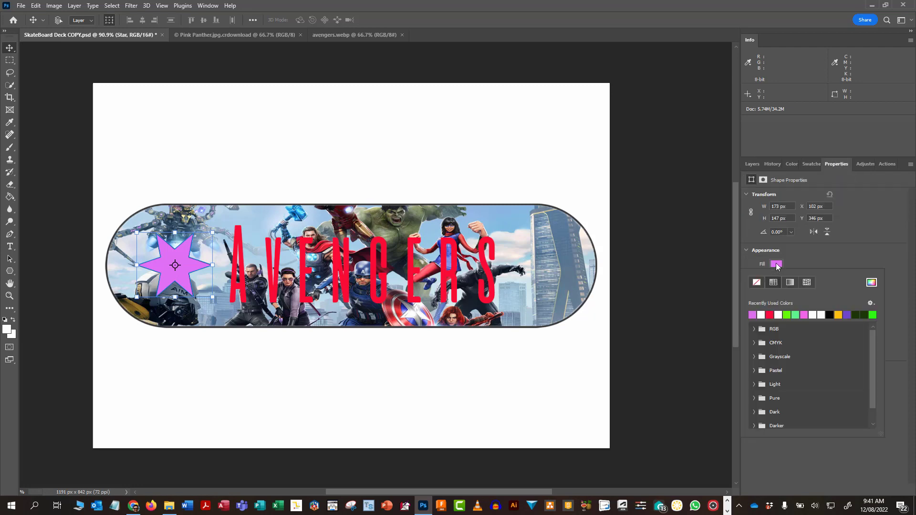
pyautogui.click(790, 315)
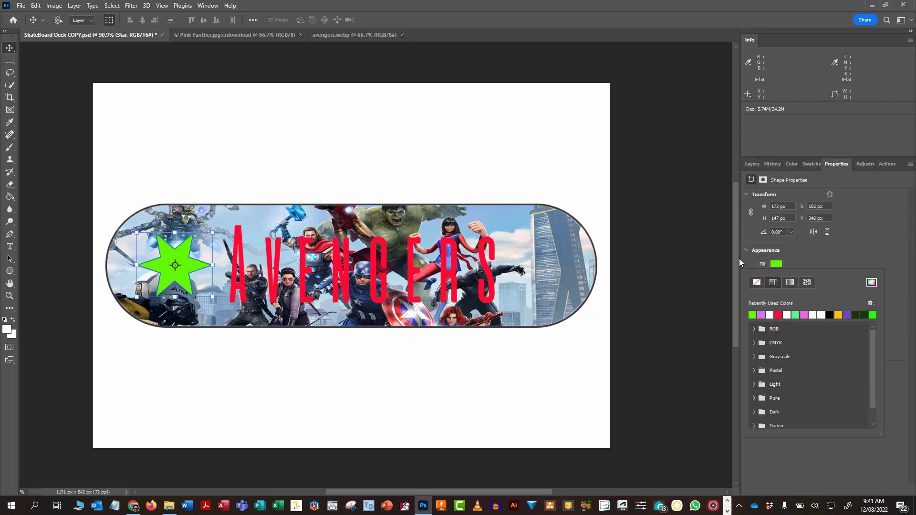
# - Enlarge the star slightly, shift it down-left on the deck, and hide the Star layer
pyautogui.moveTo(212, 232); pyautogui.dragTo(229, 219)
pyautogui.moveTo(199, 254); pyautogui.dragTo(189, 259)
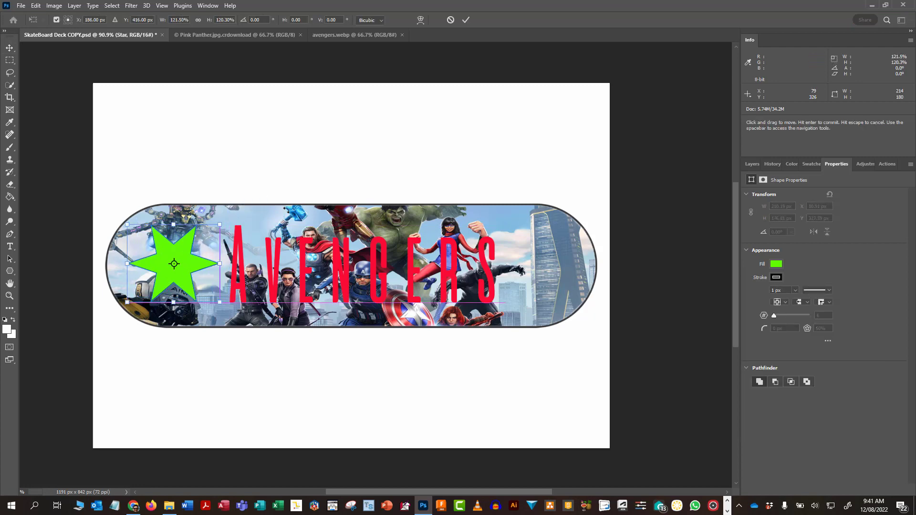
pyautogui.click(466, 20)
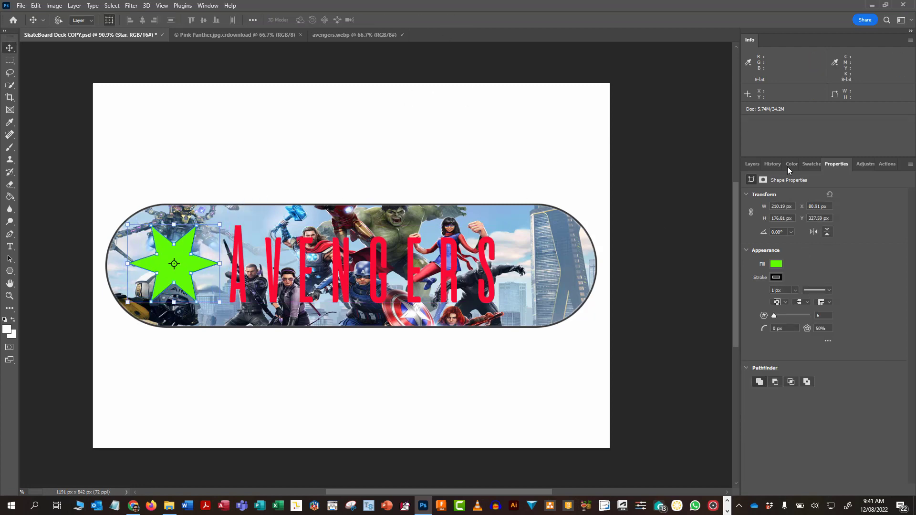
pyautogui.click(753, 162)
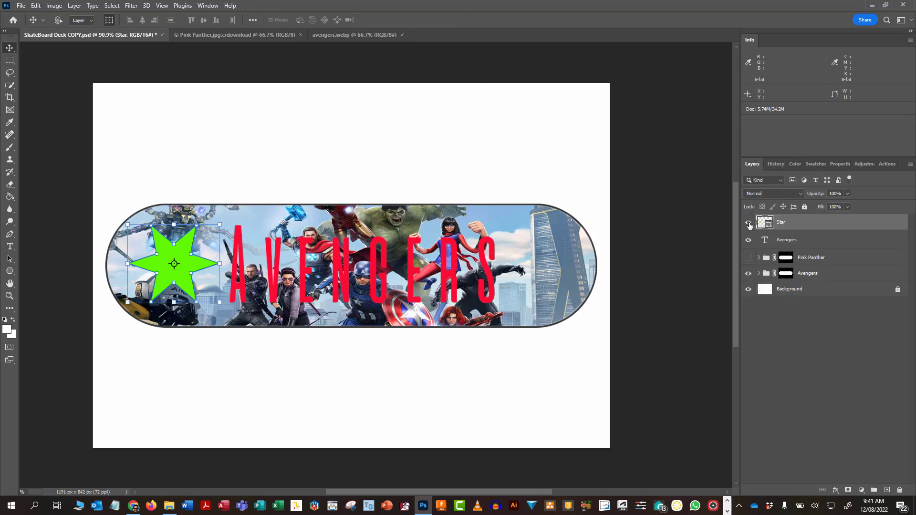
pyautogui.click(749, 223)
pyautogui.click(749, 223)
pyautogui.click(748, 223)
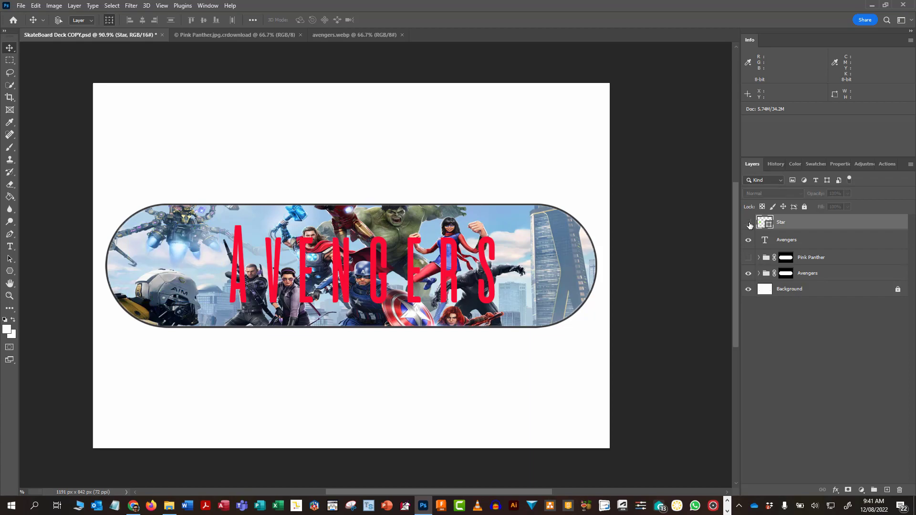